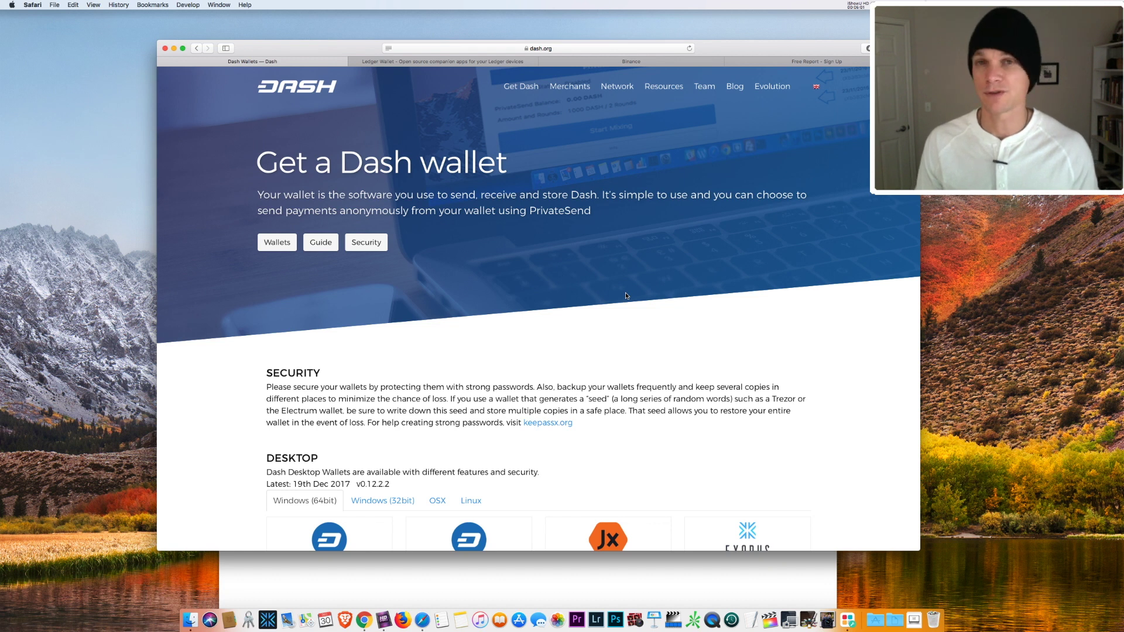
- Scroll Safari's Ledger Apps page to the Bitcoin, Ethereum, Ripple wallet apps and Ledger Manager listings
click(452, 62)
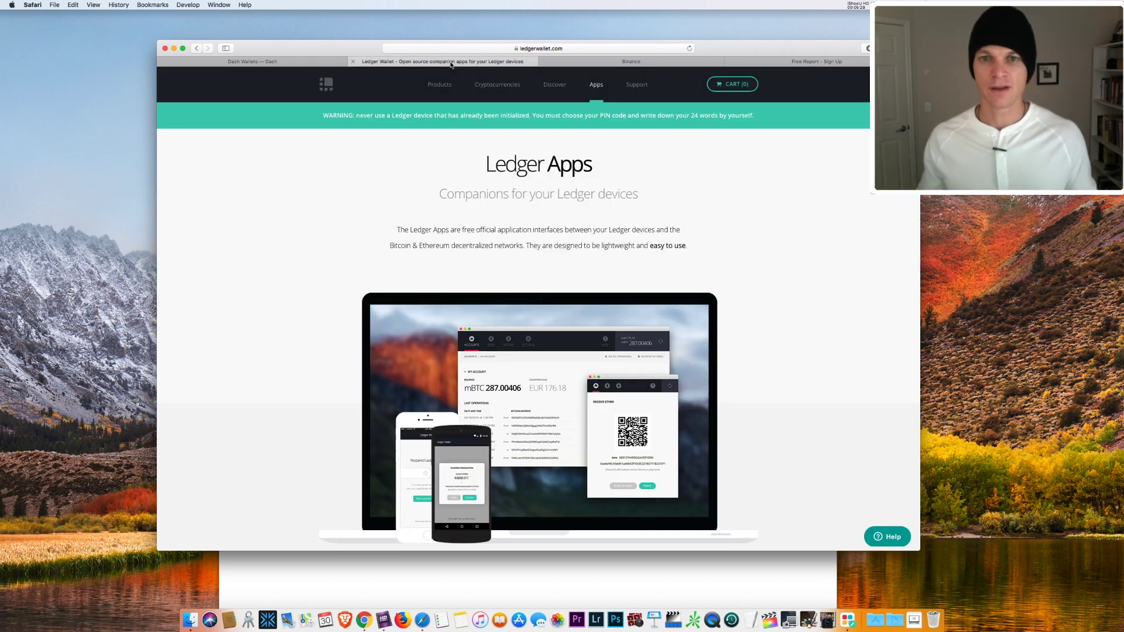
scroll(739, 214, down, 3)
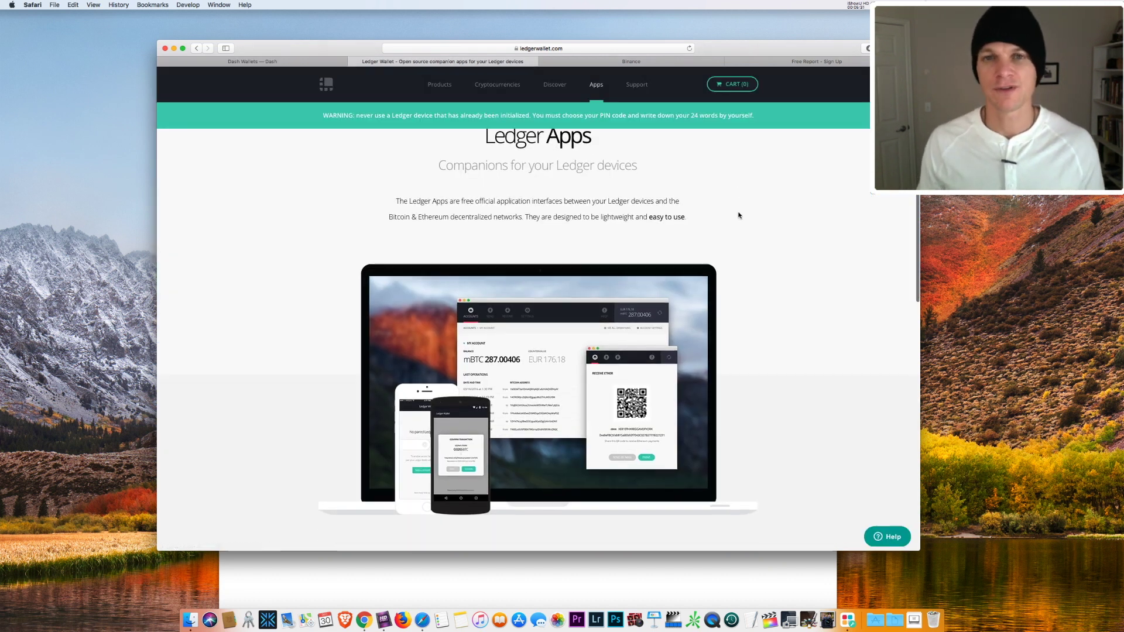
scroll(738, 215, down, 10)
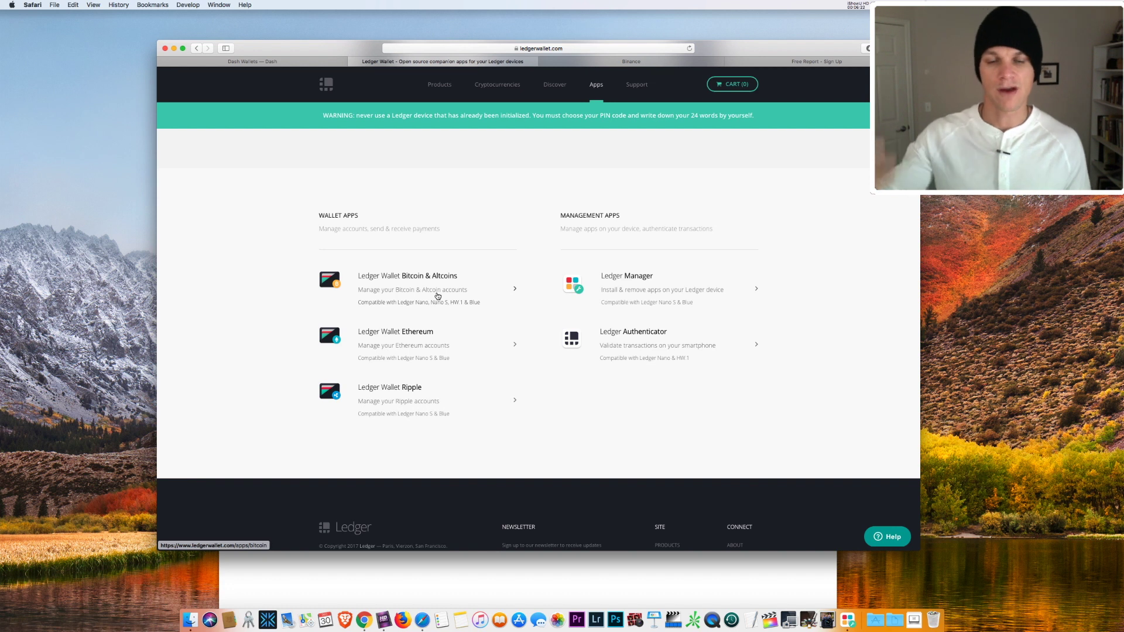
scroll(786, 311, up, 3)
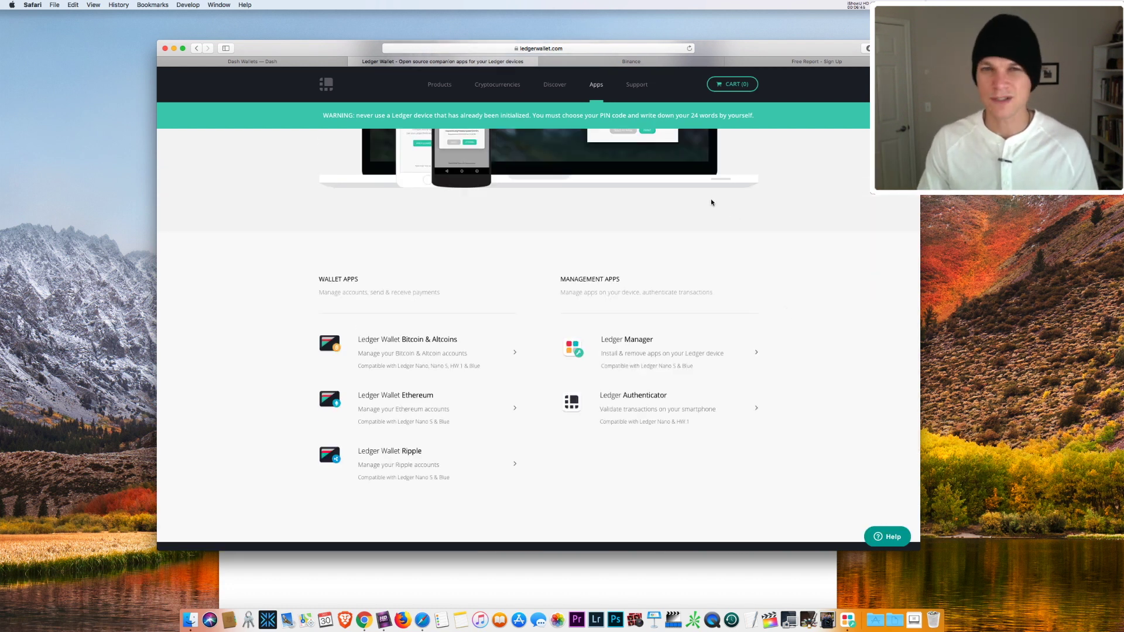
click(541, 48)
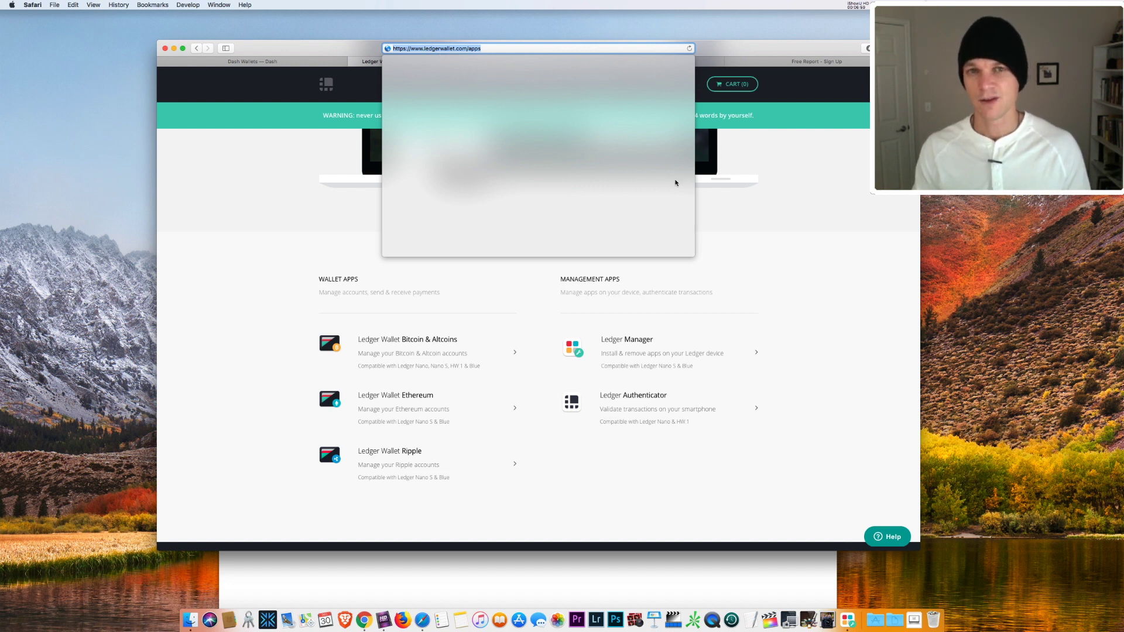
- Bring Chrome's apps page forward, showing Ledger Wallet Ethereum, Ledger Wallet Bitcoin and Ledger Manager
click(795, 328)
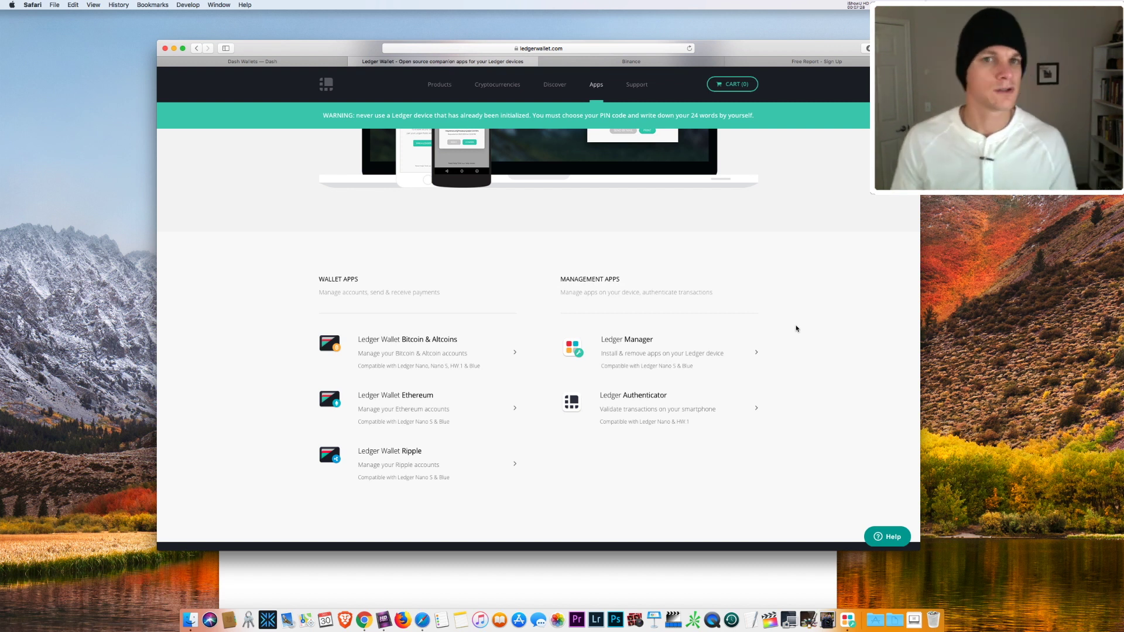
click(494, 49)
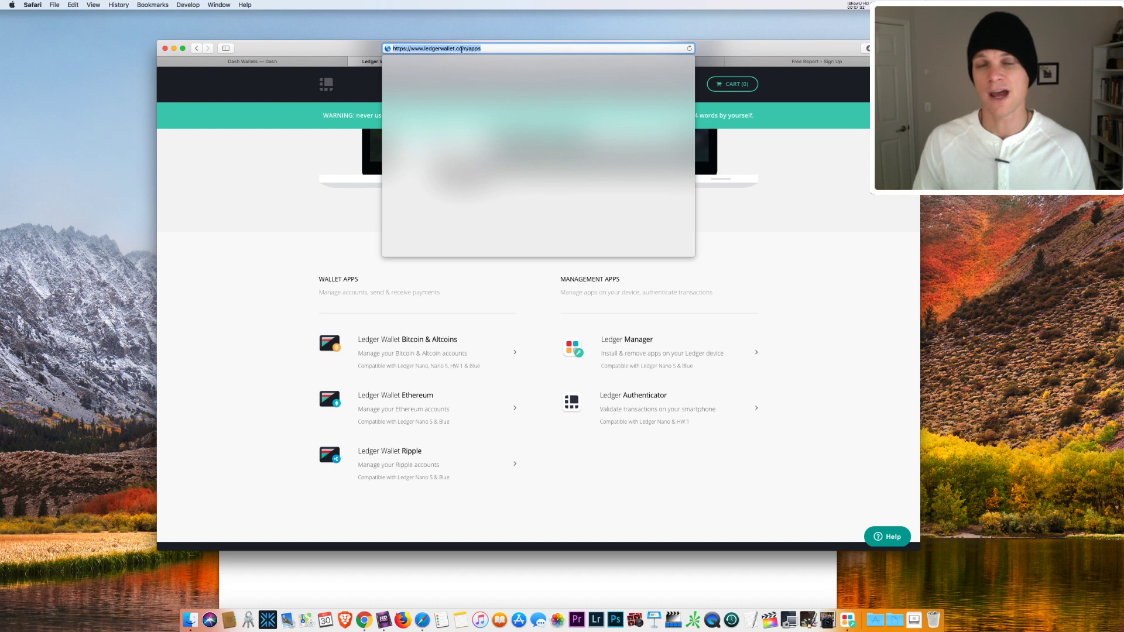
click(791, 477)
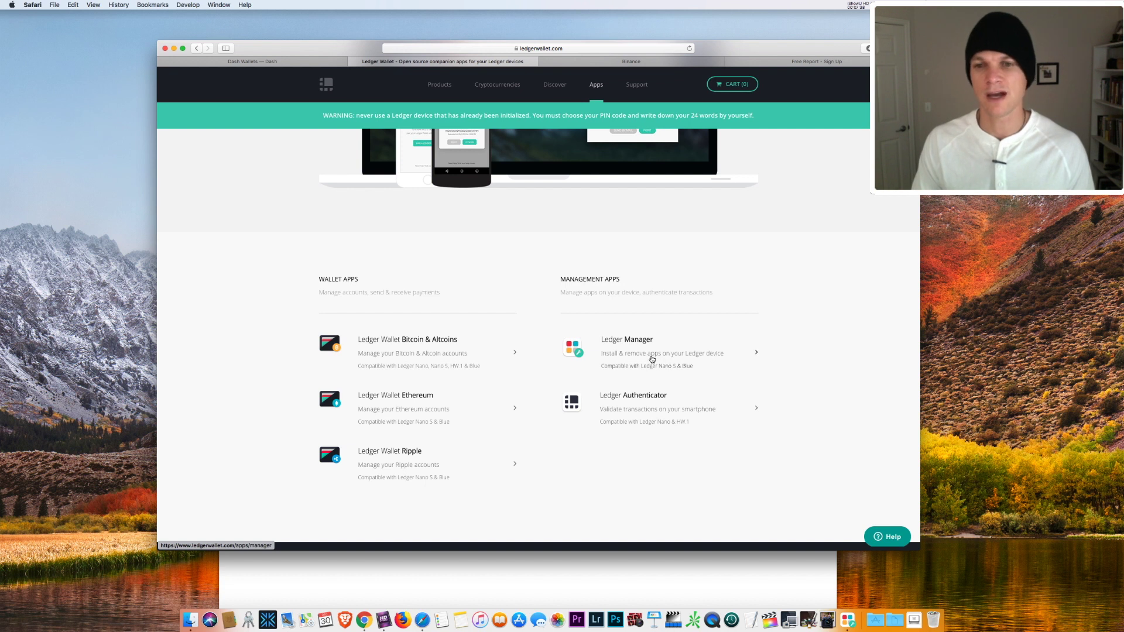
scroll(614, 445, up, 1)
click(555, 589)
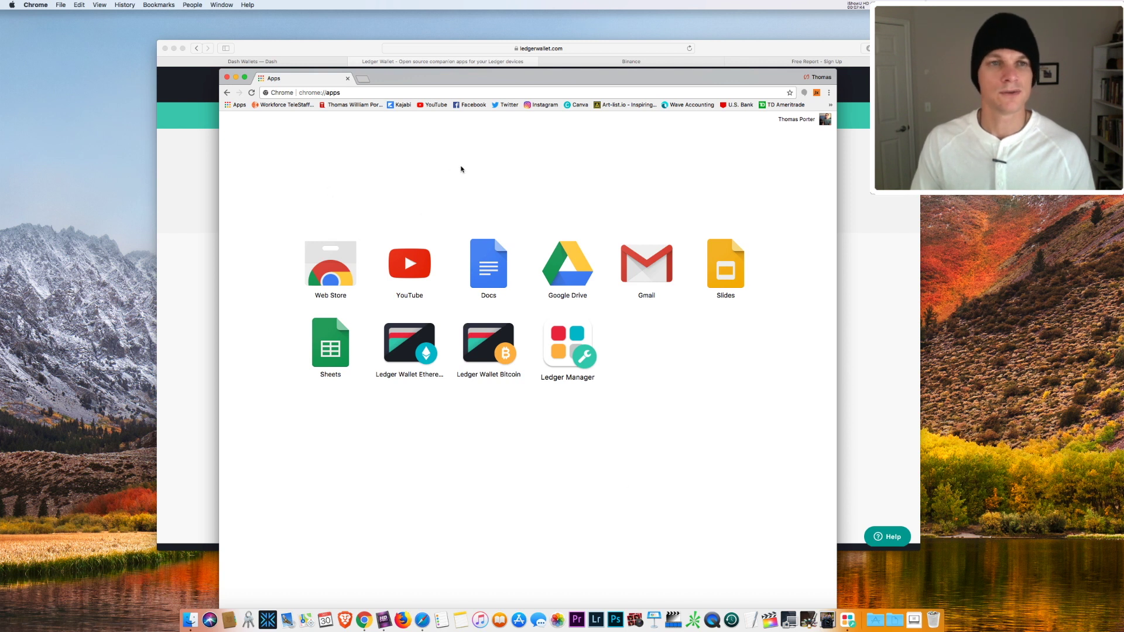
- Launch Ledger Manager and move its window left to see the Nano S apps, including Dash
click(575, 357)
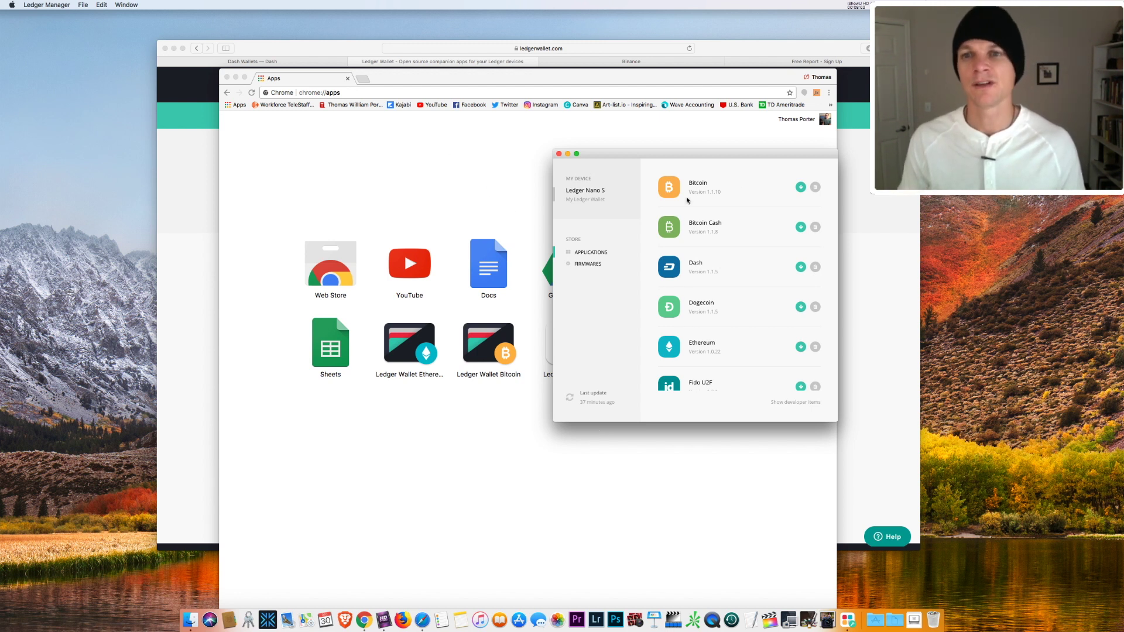
drag(764, 154, 673, 151)
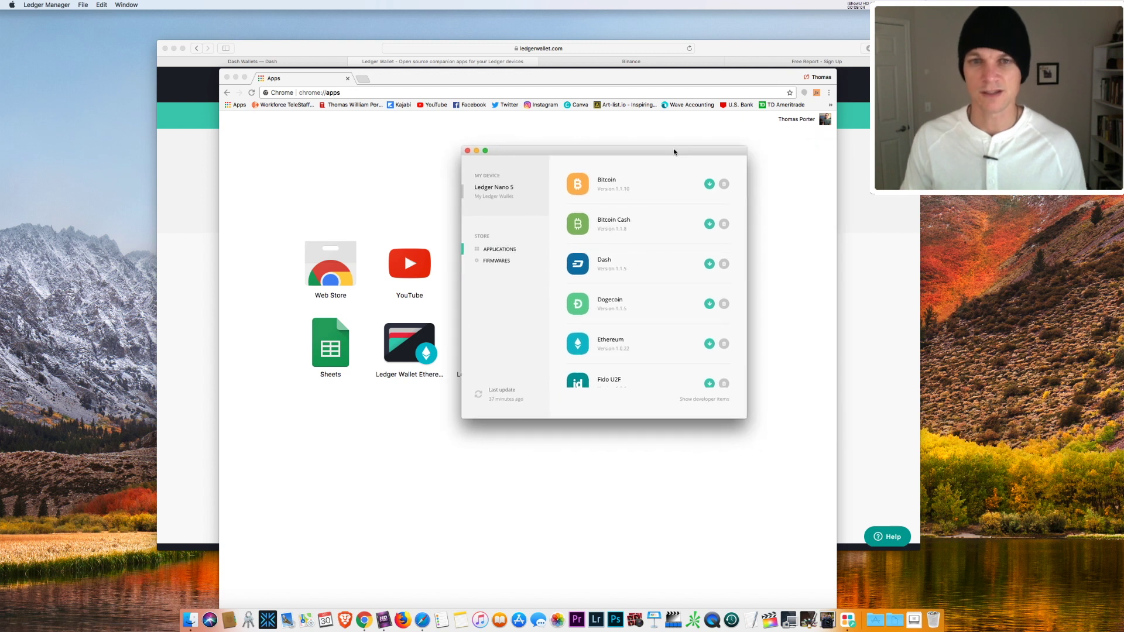
click(908, 233)
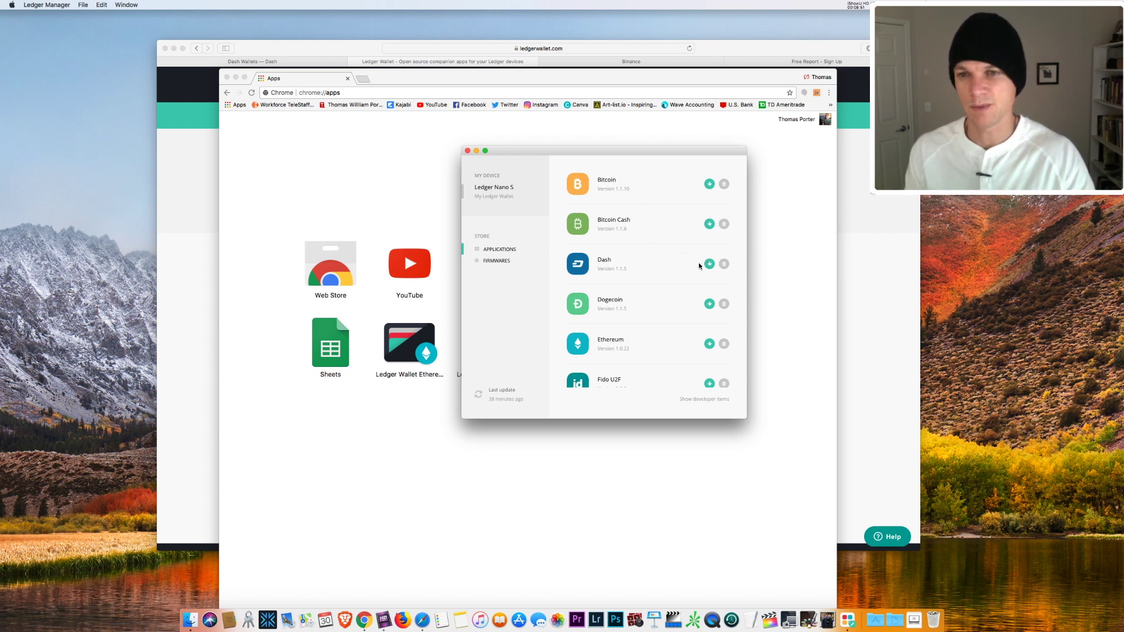
- Install the Dash app on the Ledger Nano S, then close Ledger Manager
click(709, 264)
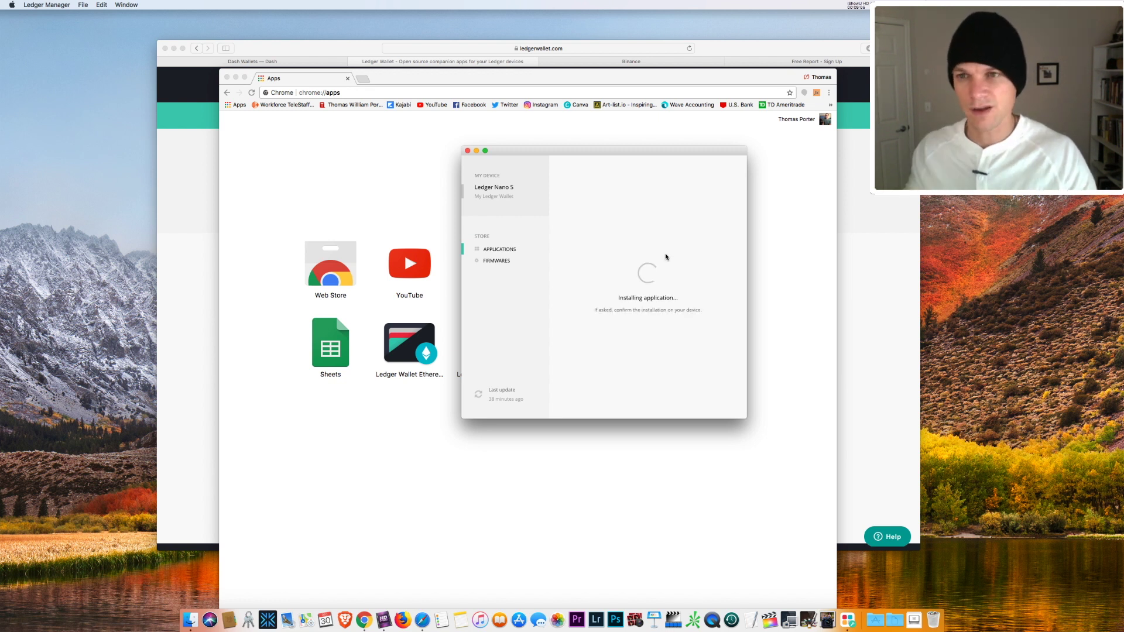
click(467, 151)
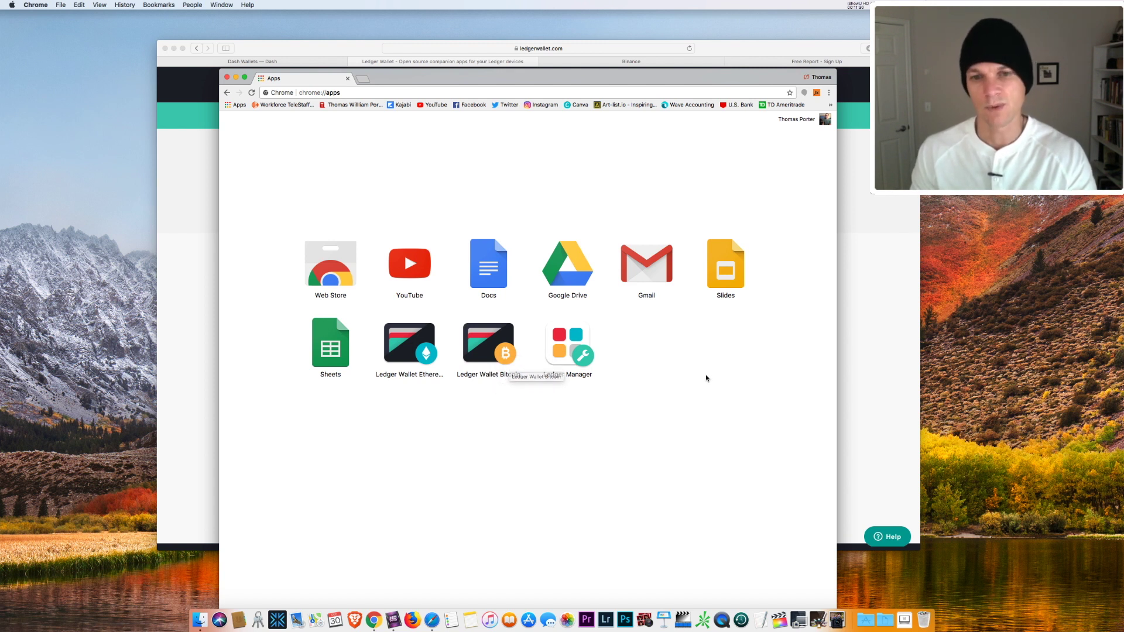
- Launch the Ledger Wallet Bitcoin app from Chrome's apps page
key(super+Tab)
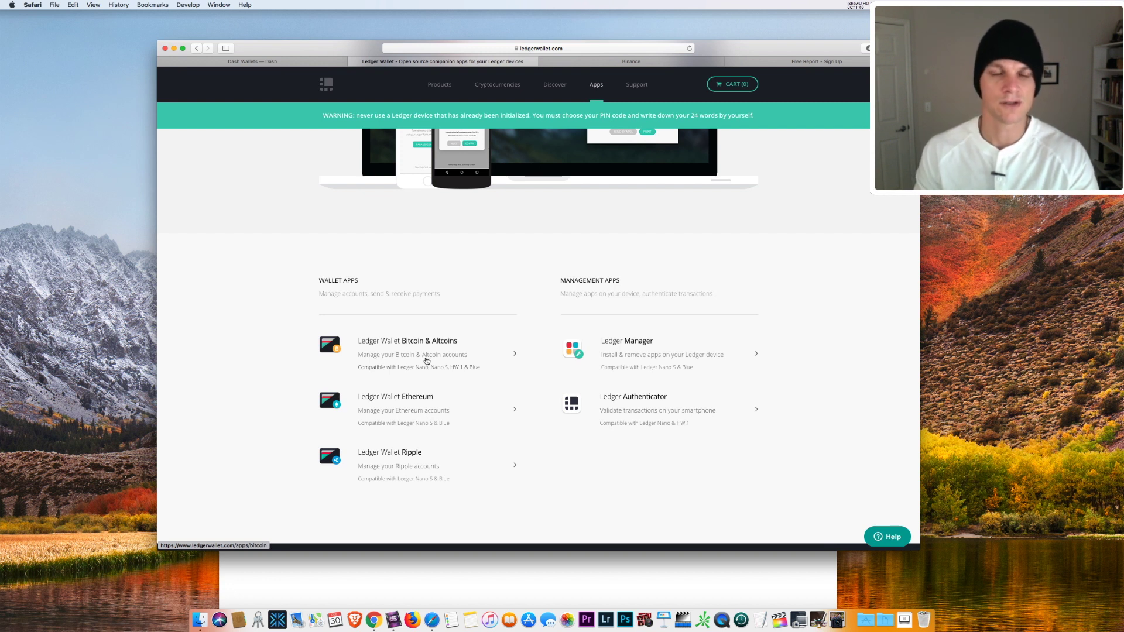
click(556, 597)
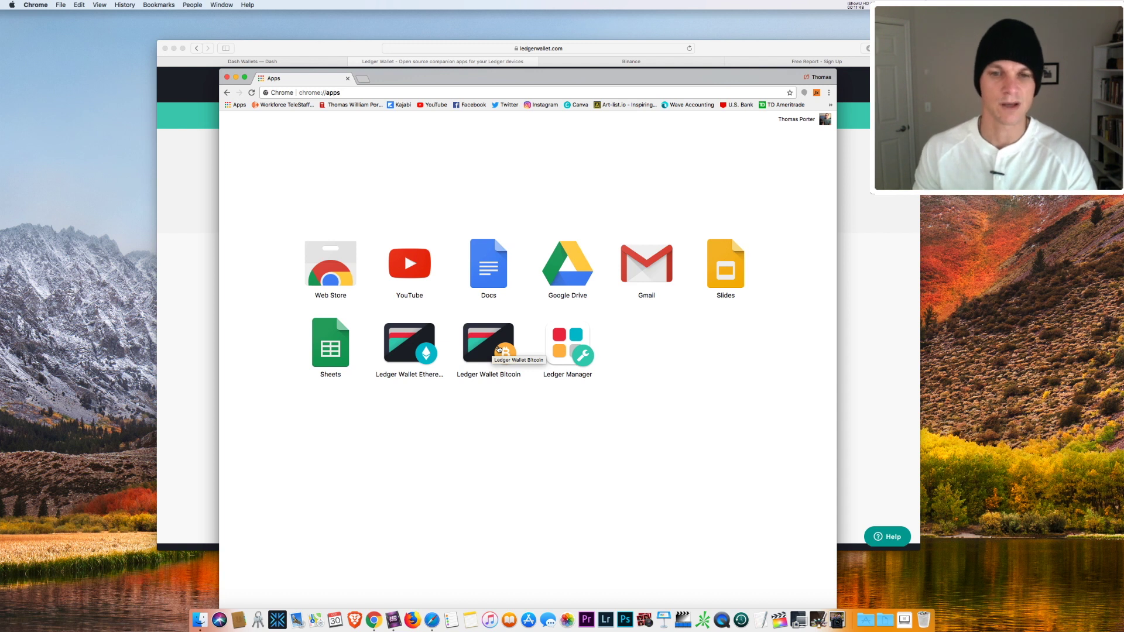
click(498, 349)
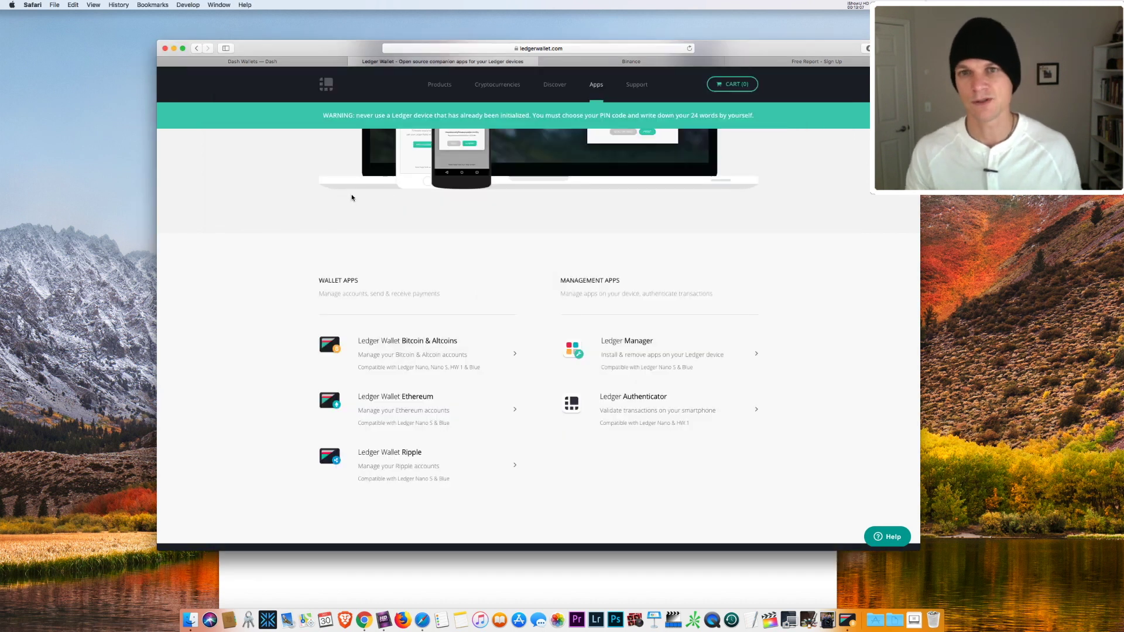
- Open Binance's Funds > Deposits & Withdrawals page and expand the DASH withdrawal form
click(659, 62)
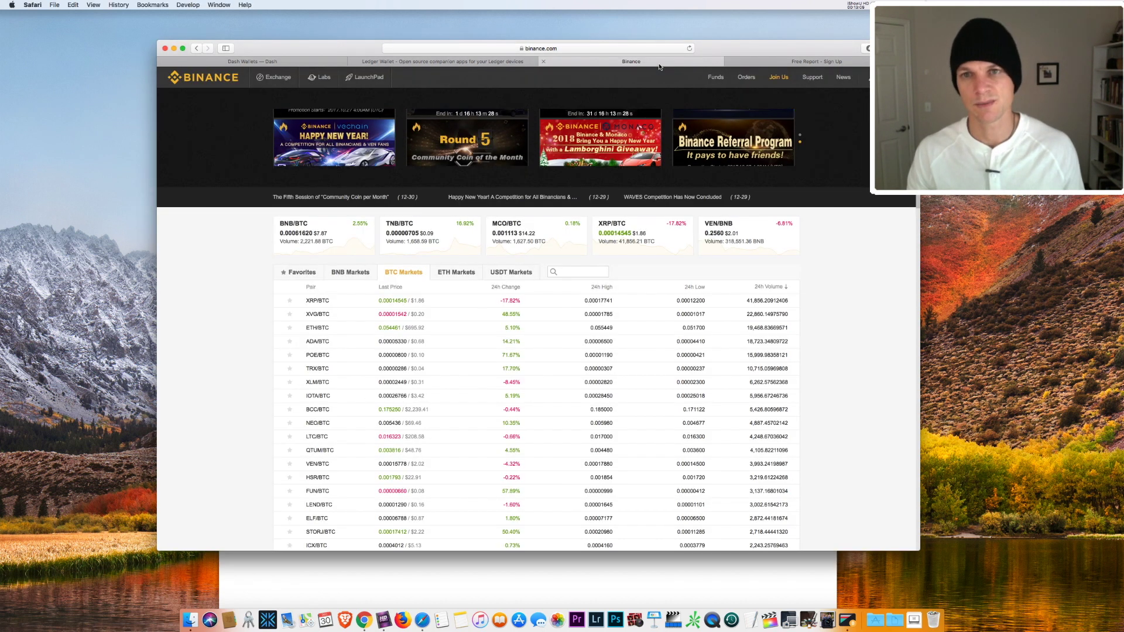
mouse_move(868, 76)
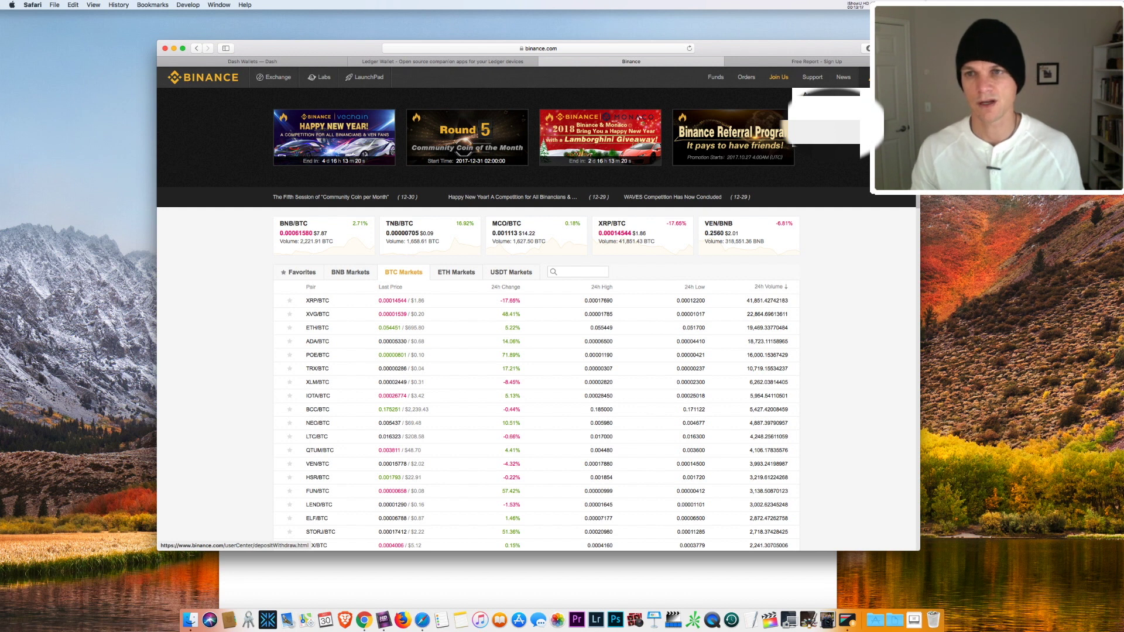
click(831, 132)
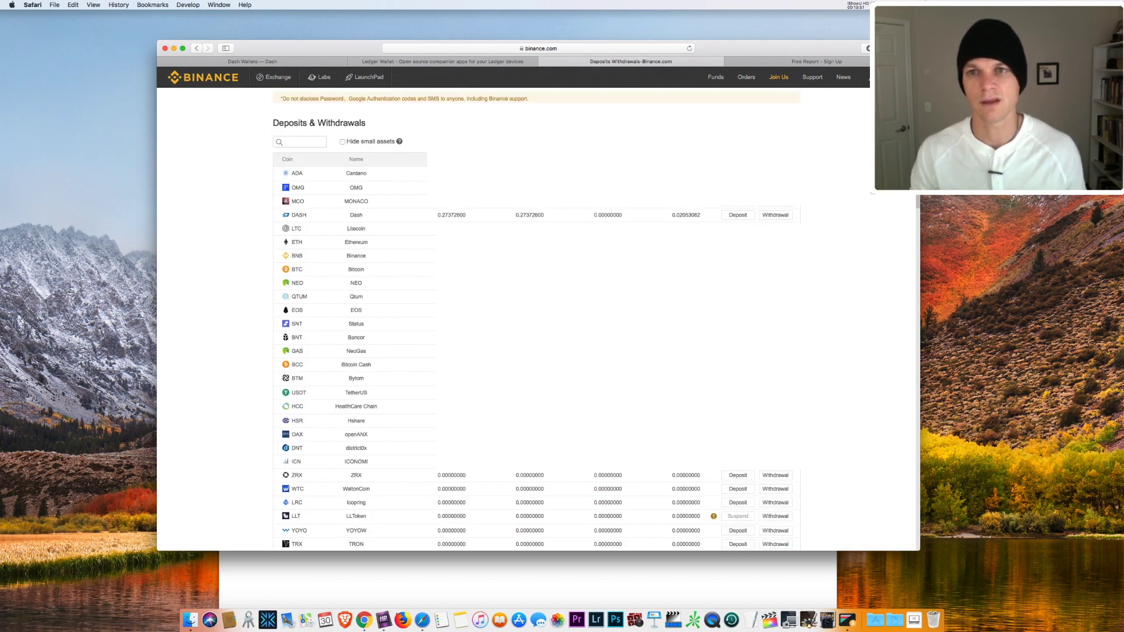
mouse_move(715, 79)
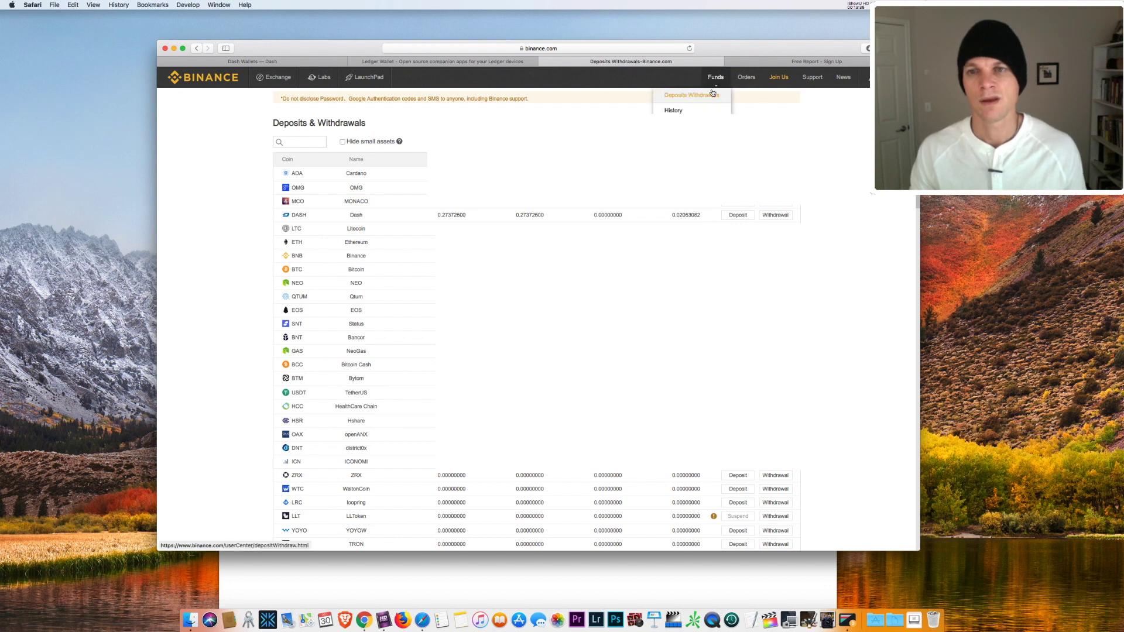
click(711, 96)
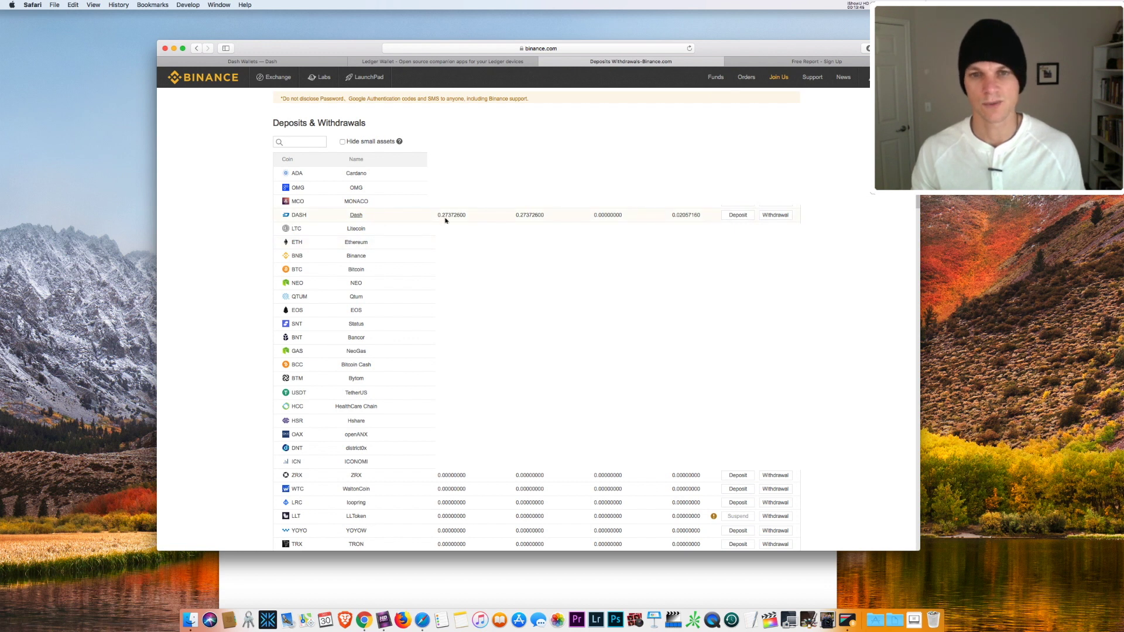
click(776, 217)
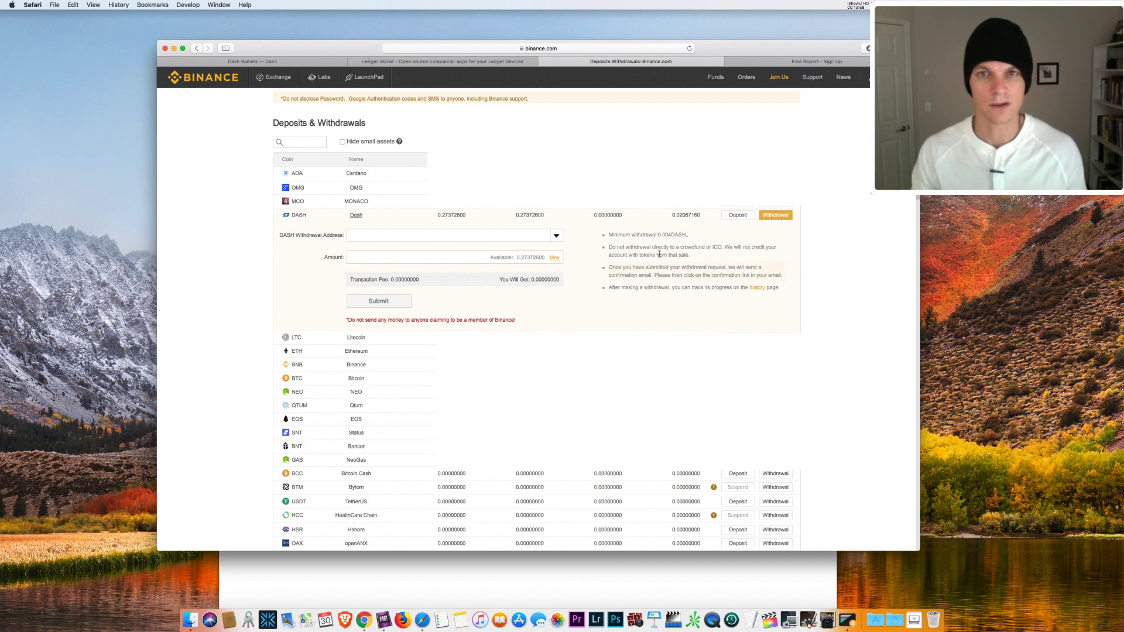
- Copy the full Dash receiving address from the Ledger Wallet account's Receive screen
click(847, 620)
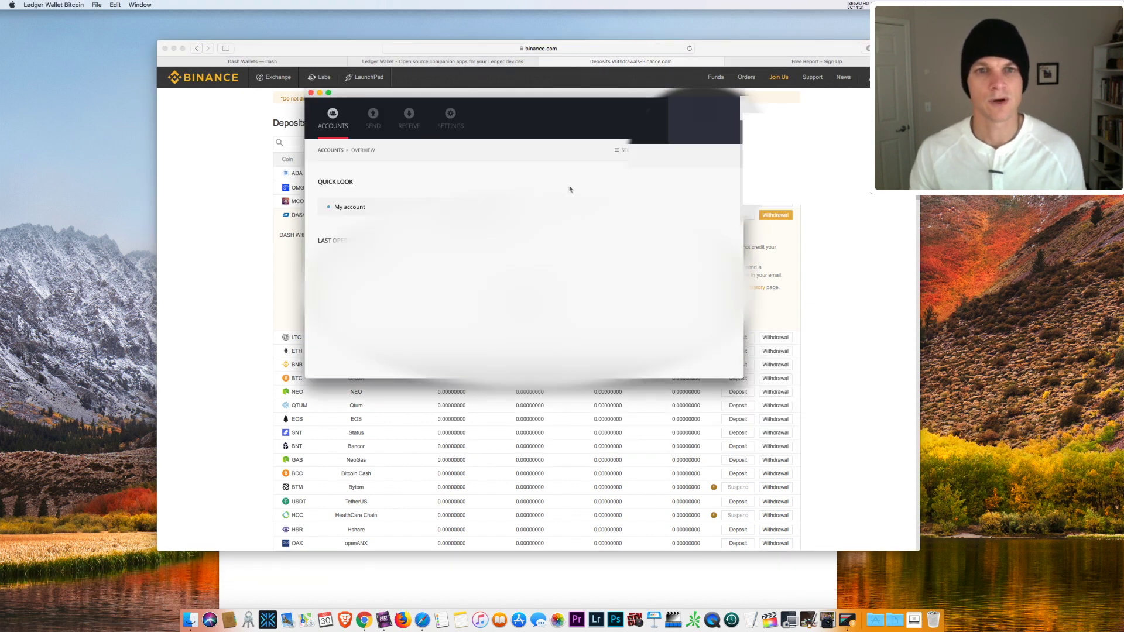
click(409, 119)
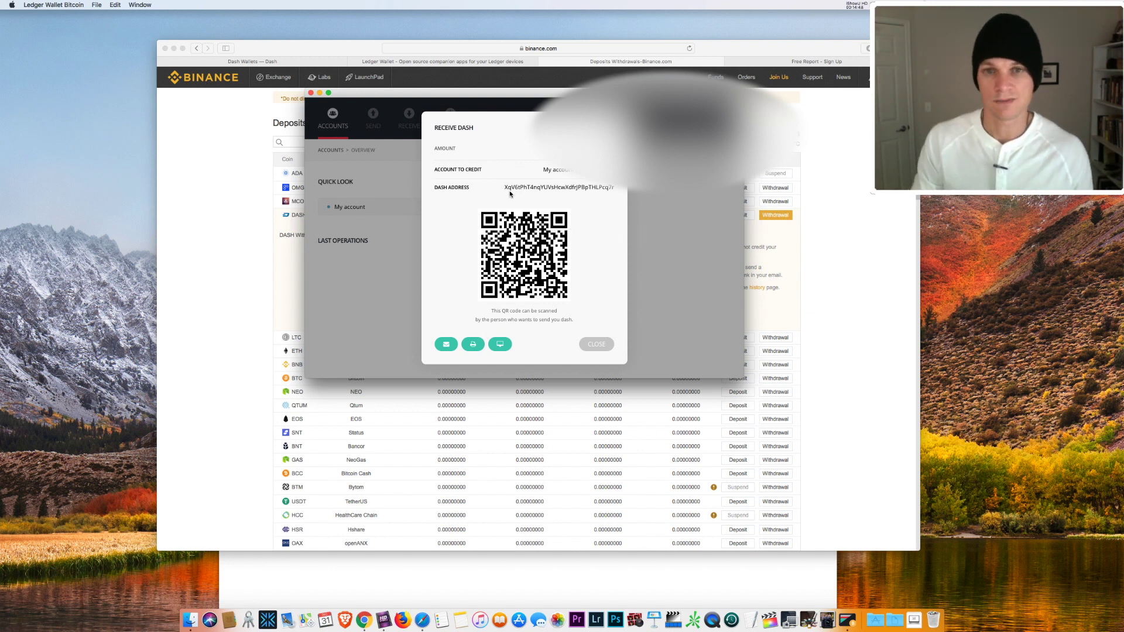
drag(506, 188, 611, 197)
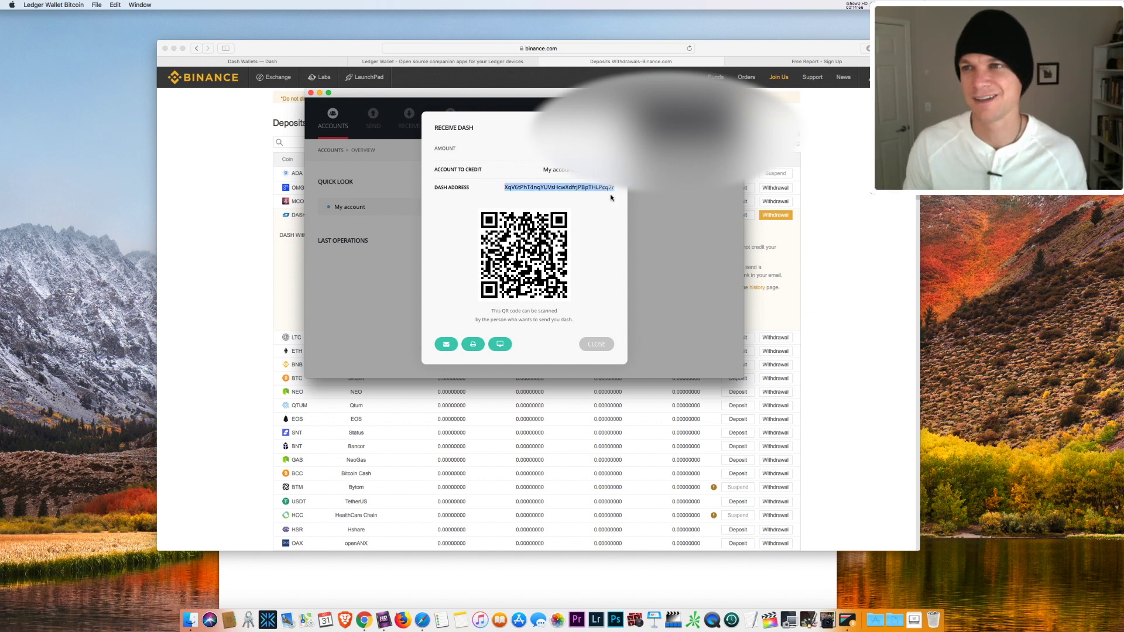
click(506, 187)
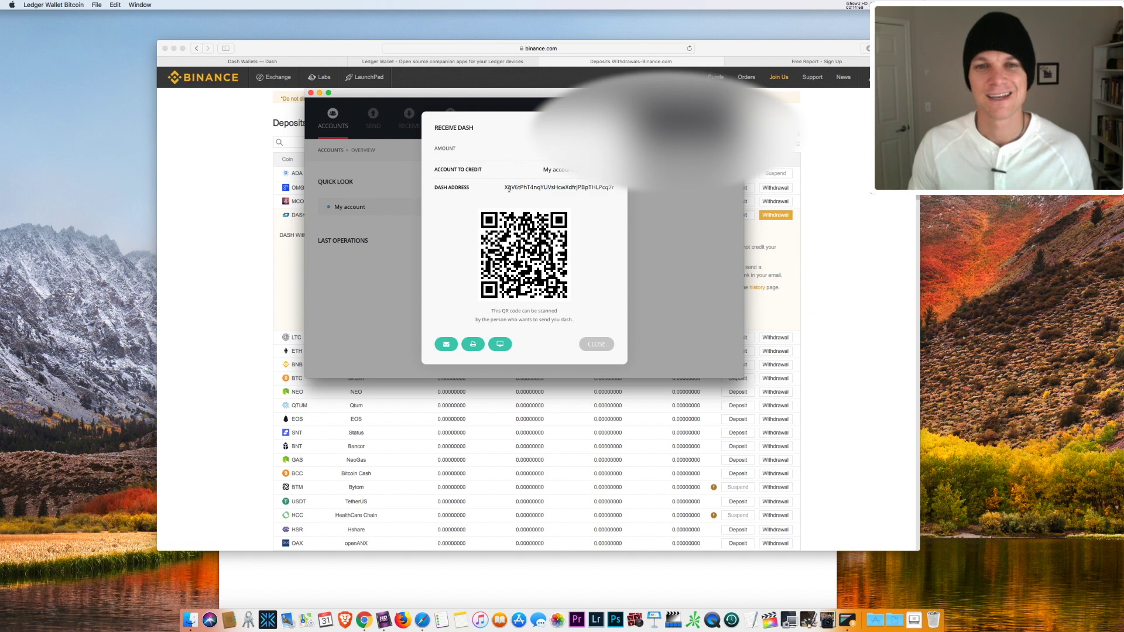
drag(507, 188, 616, 190)
key(super+c)
- Paste the Ledger Dash address as the withdrawal address and set the amount to Max (0.273726 DASH)
click(214, 312)
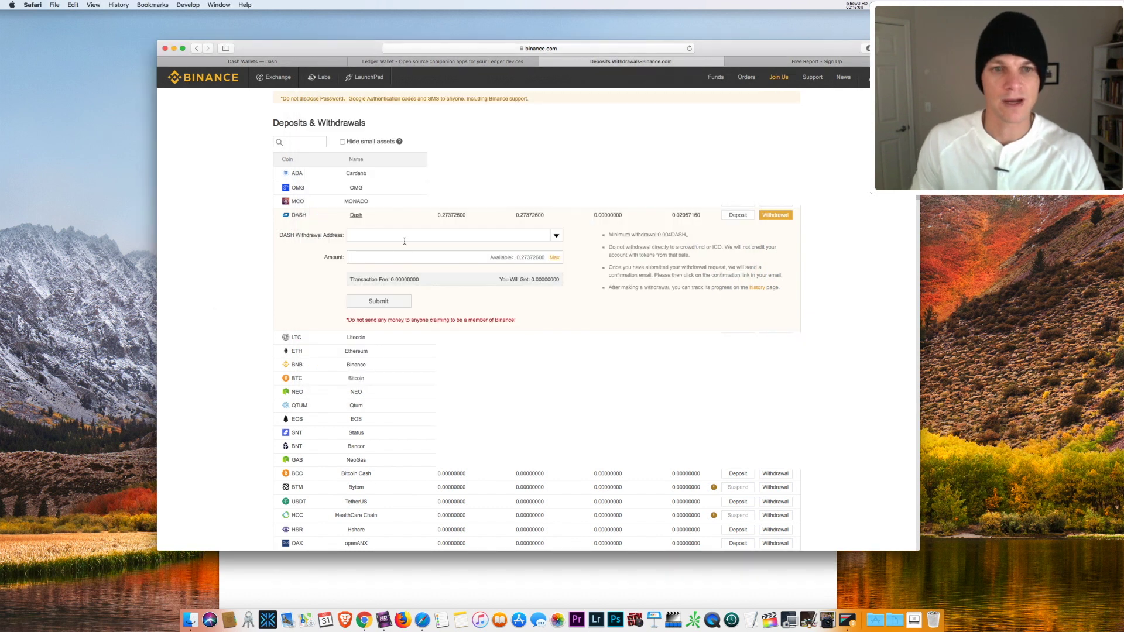
key(super+v)
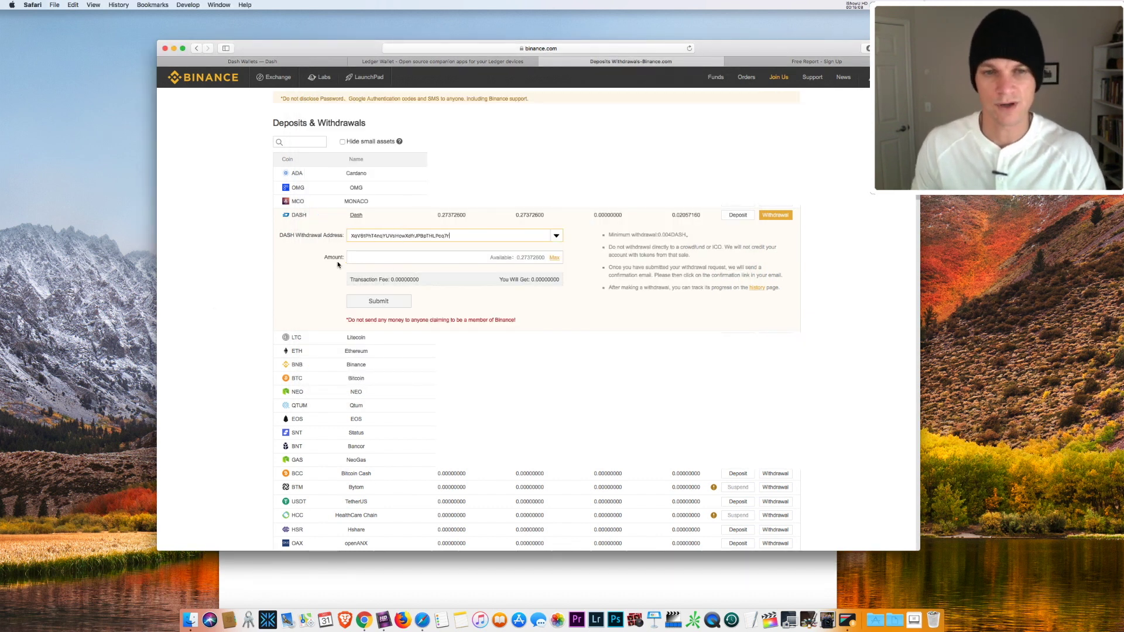
click(556, 258)
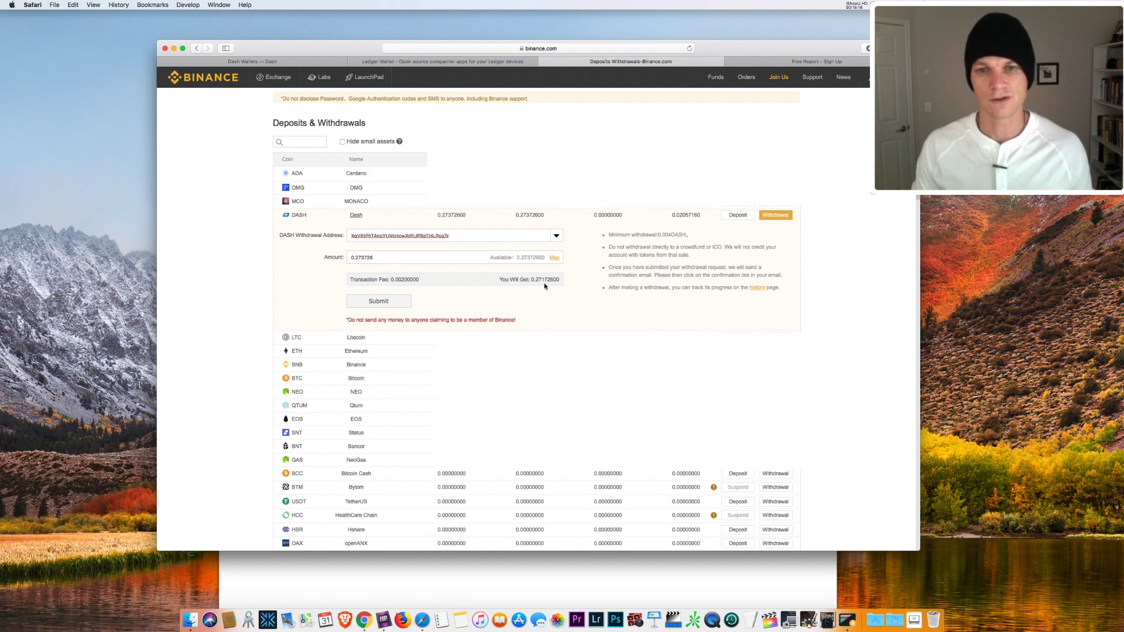
- Submit the DASH withdrawal with the Google Authenticator code and confirm it via the Binance email link
click(400, 306)
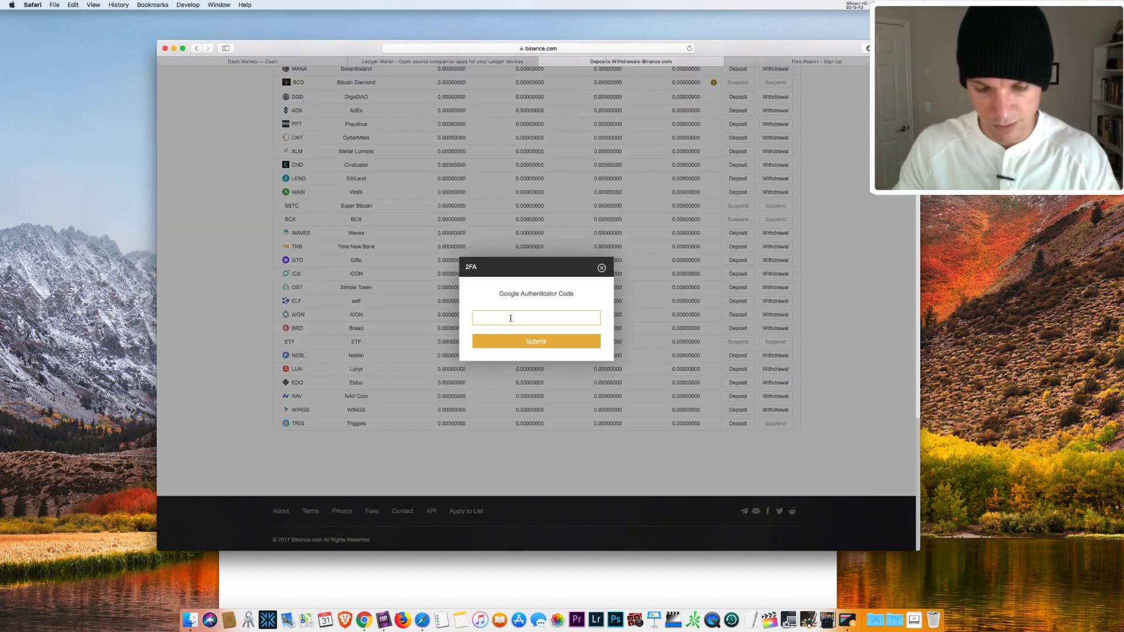
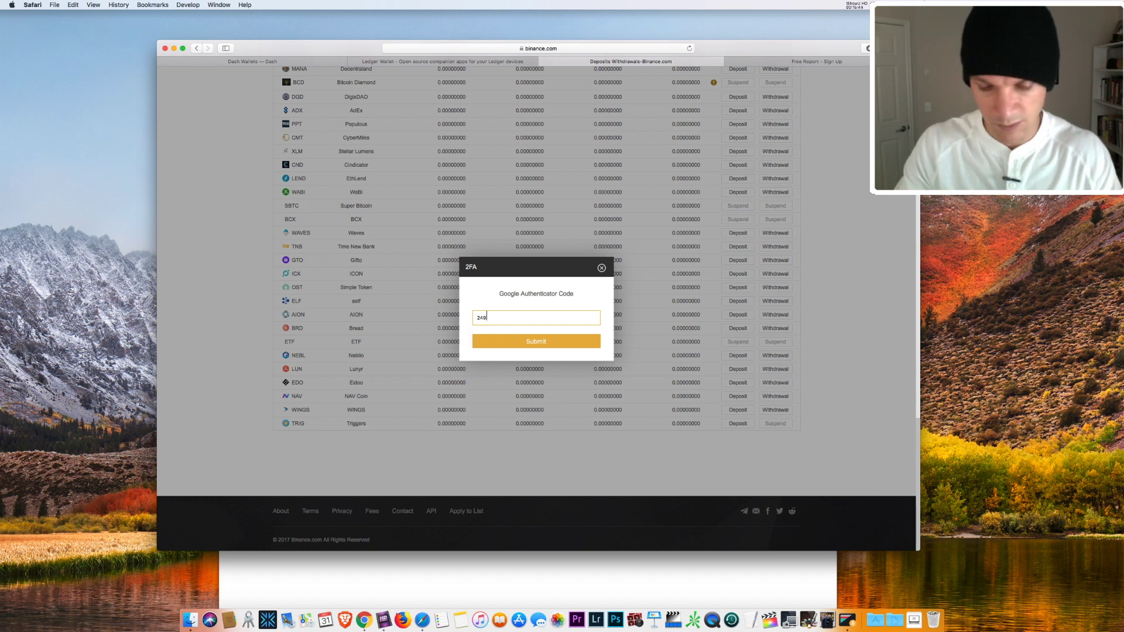
key(Return)
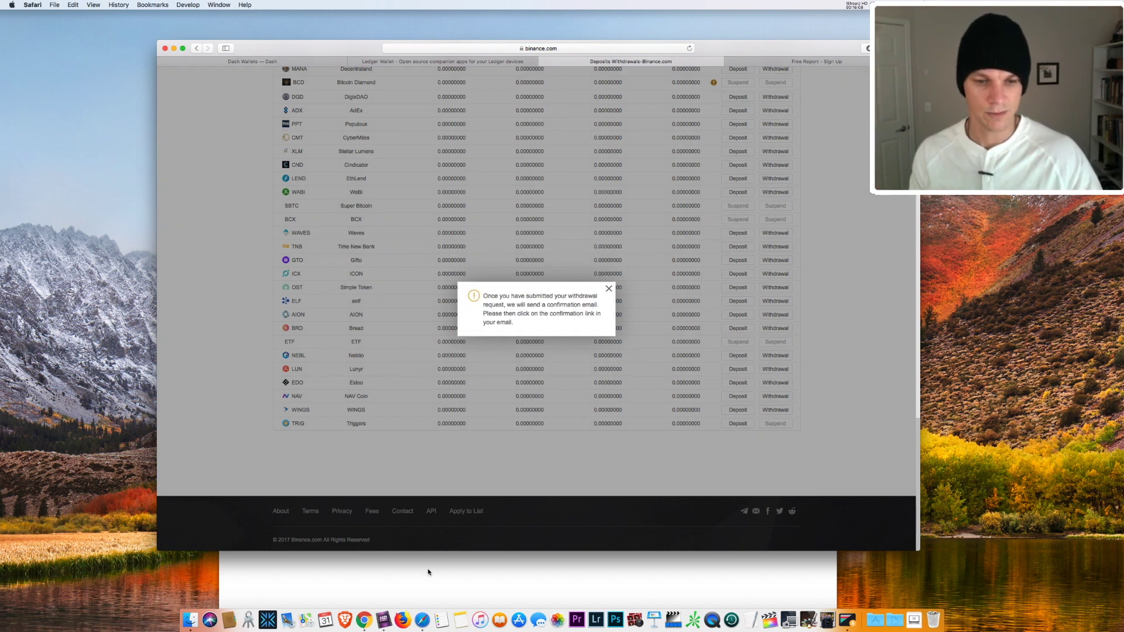
click(287, 618)
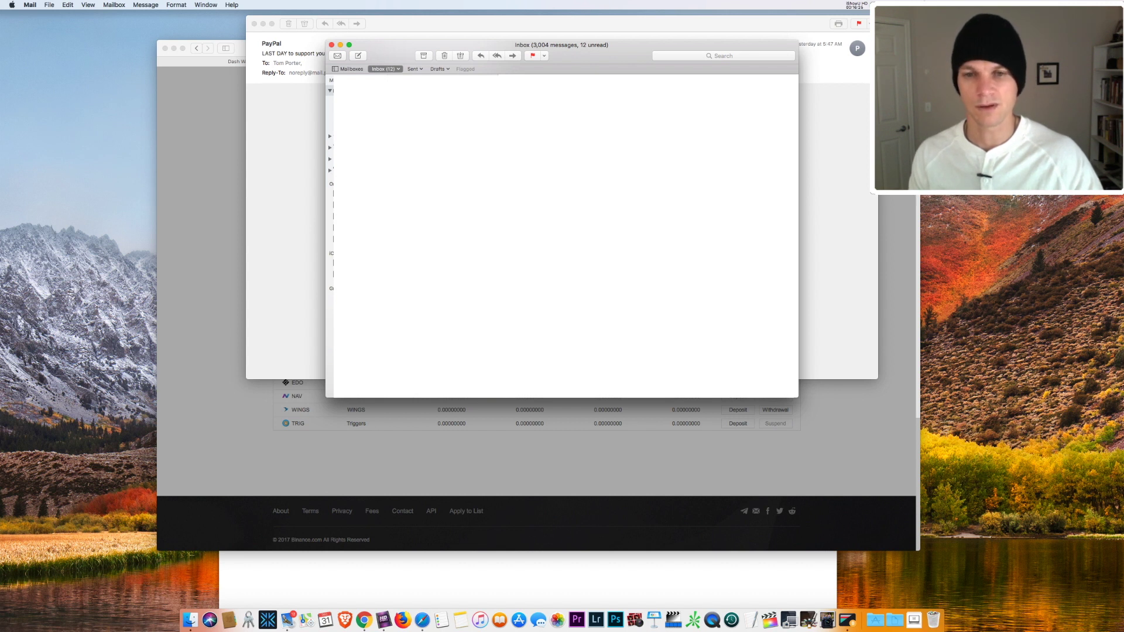
key(super+Tab)
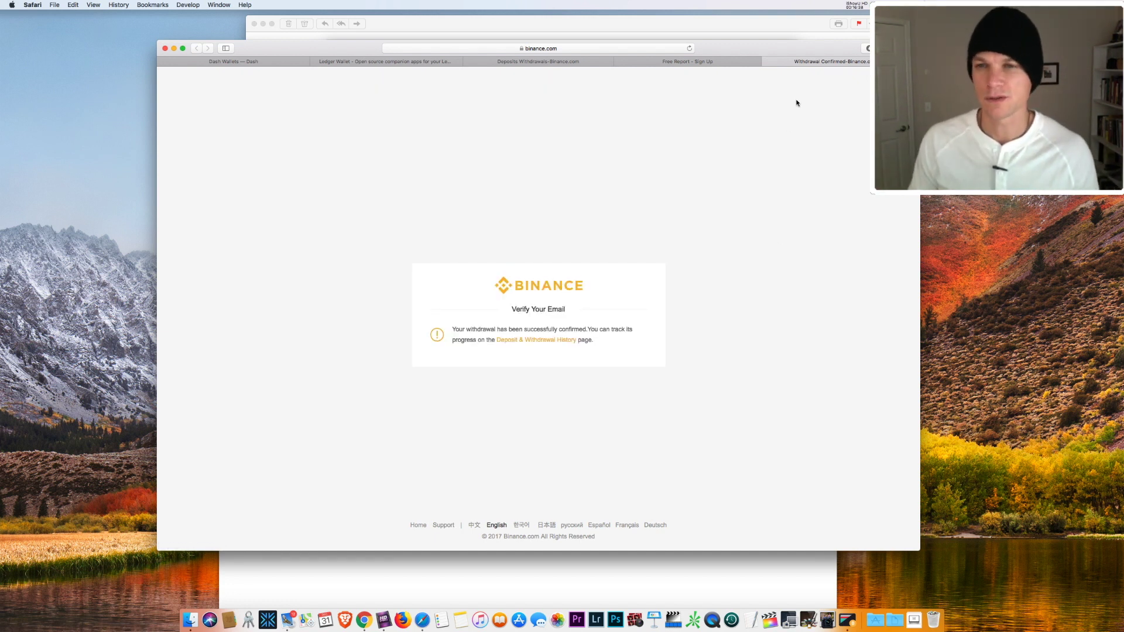
- Close the Binance withdrawal-confirmed tab in Safari
click(767, 62)
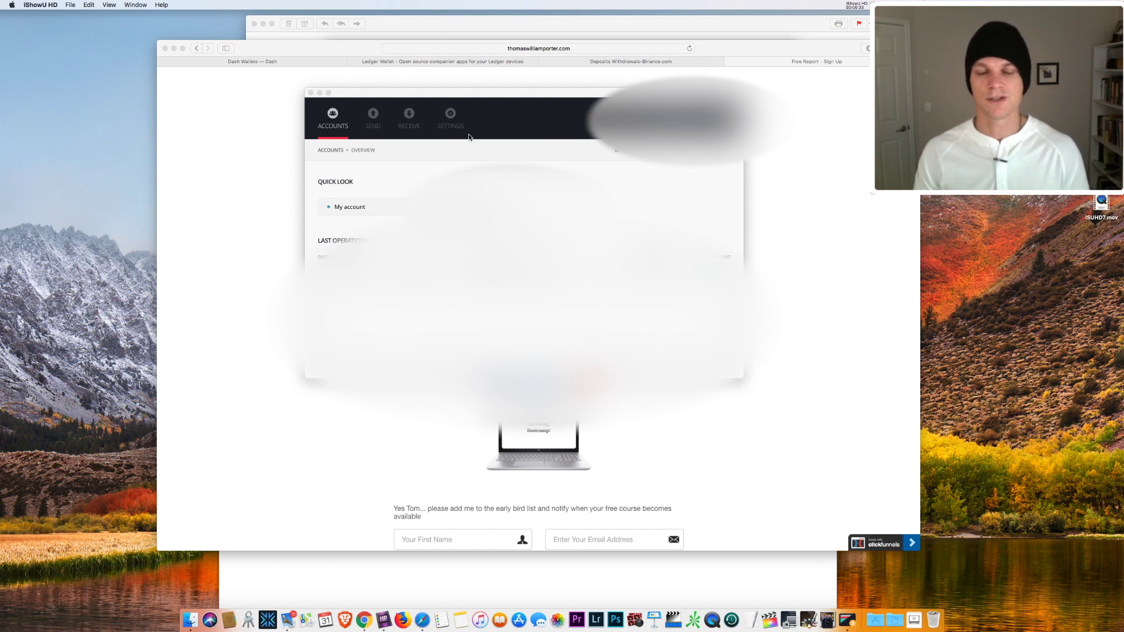
- Bring the Ledger Wallet window forward and open the Send Dash form
click(375, 121)
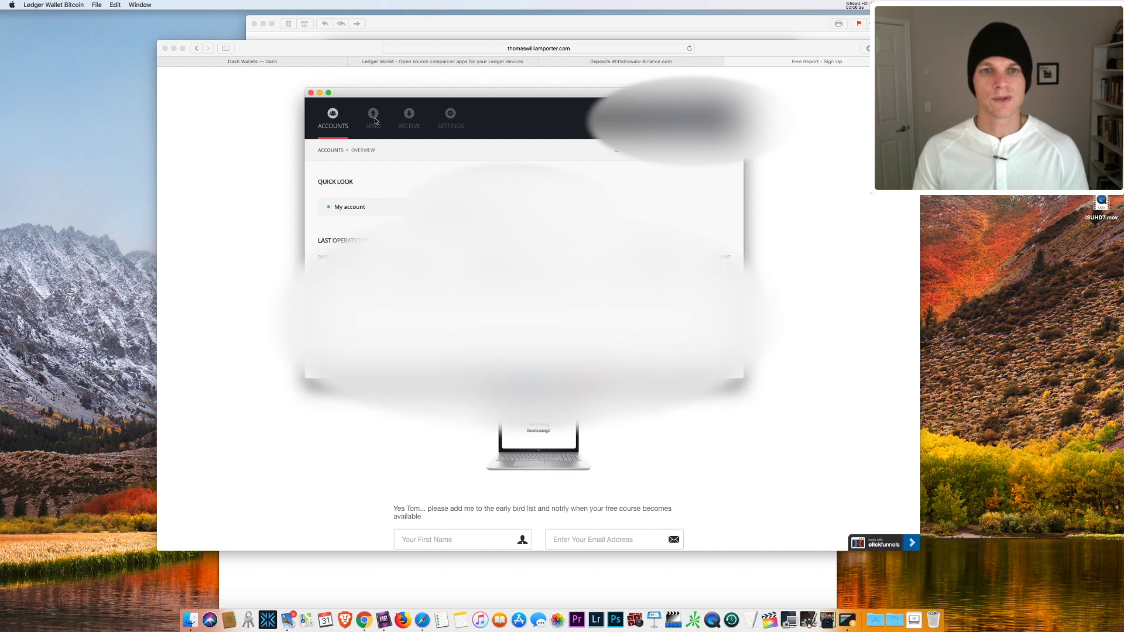
click(376, 120)
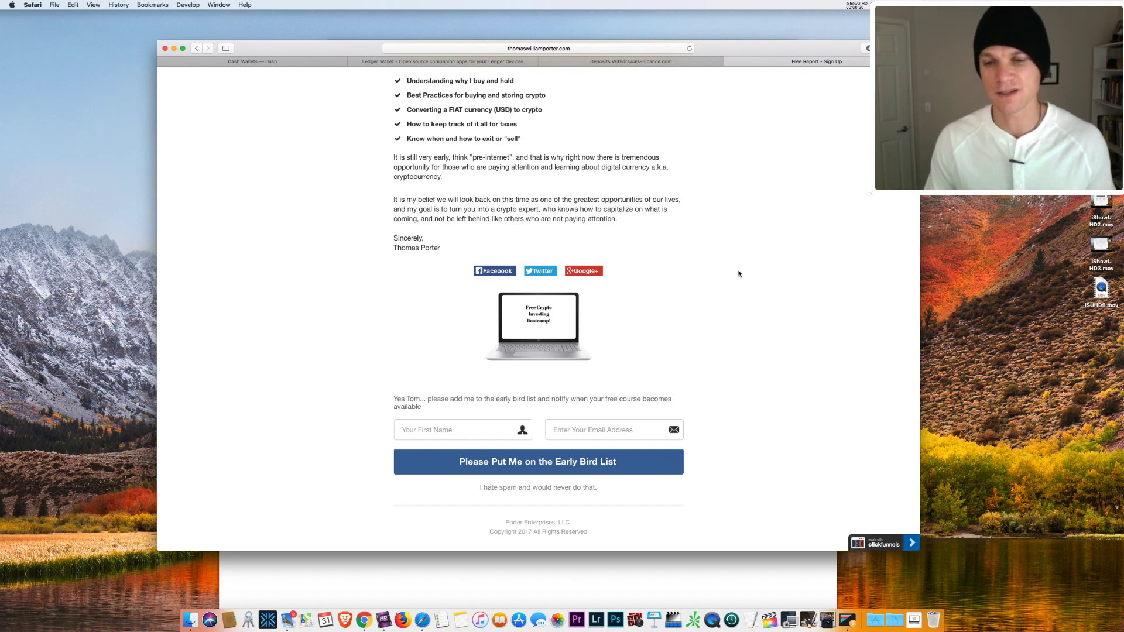
- Scroll through the Crypto Investing Bootcamp pre-registration page in Safari
scroll(759, 279, up, 4)
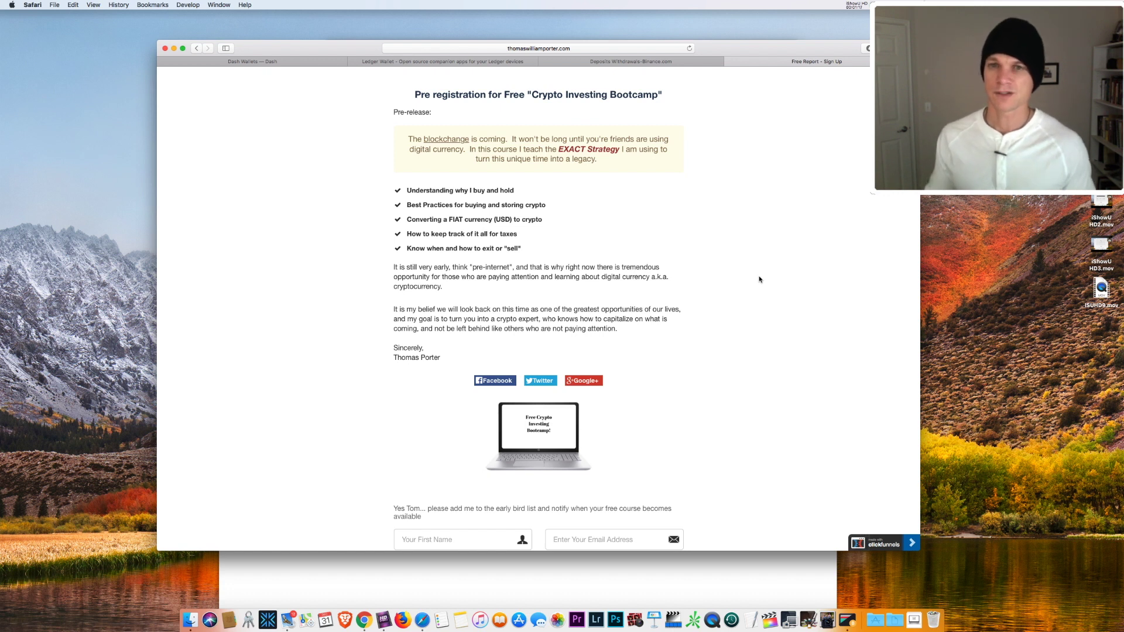
scroll(739, 279, down, 1)
scroll(739, 279, down, 3)
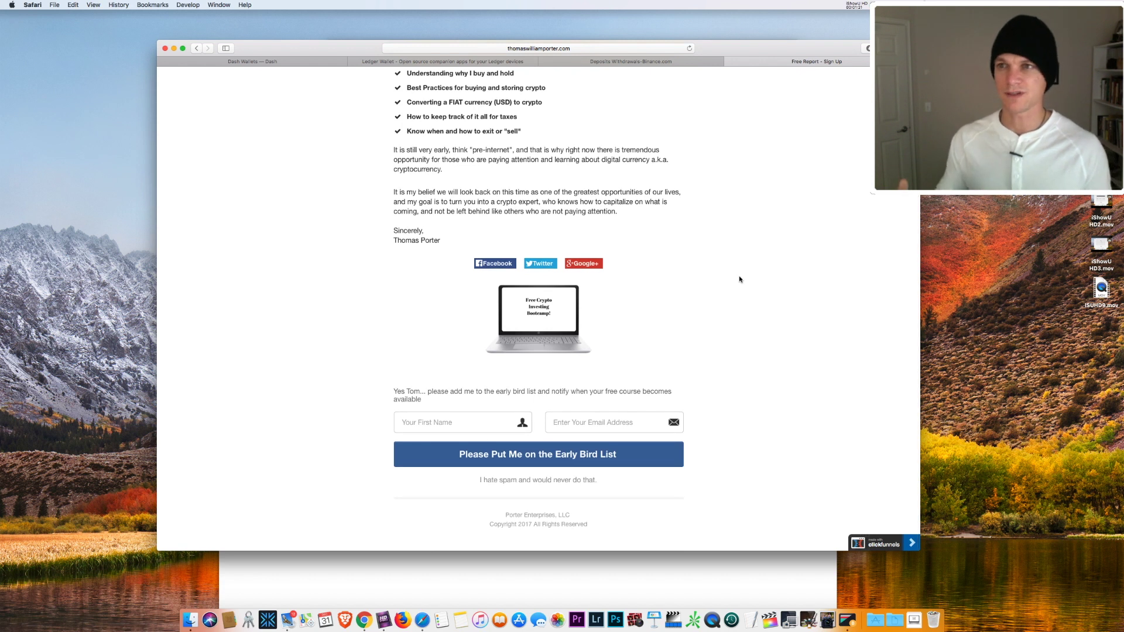